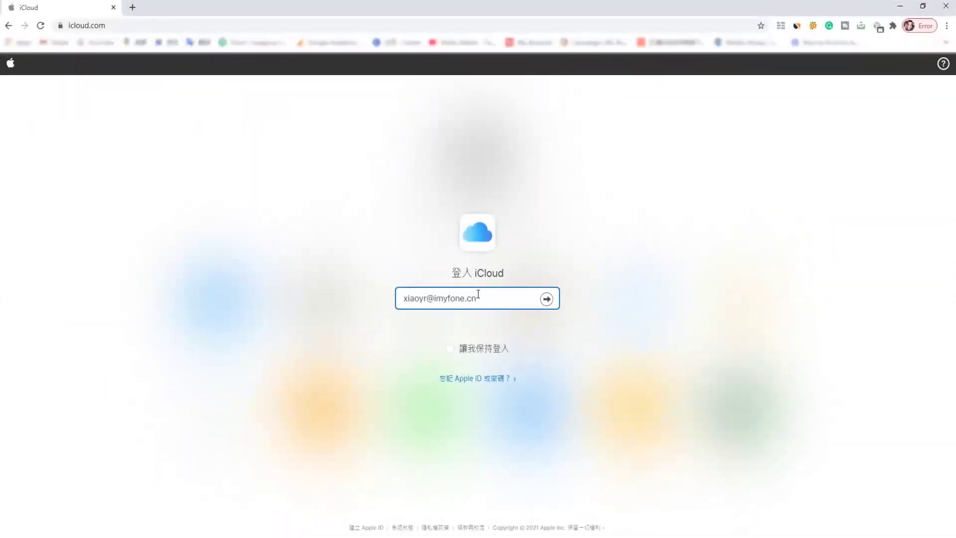
Step: Sign in to iCloud with the account password and open the Photos library
{"action": "type", "text": "••••"}
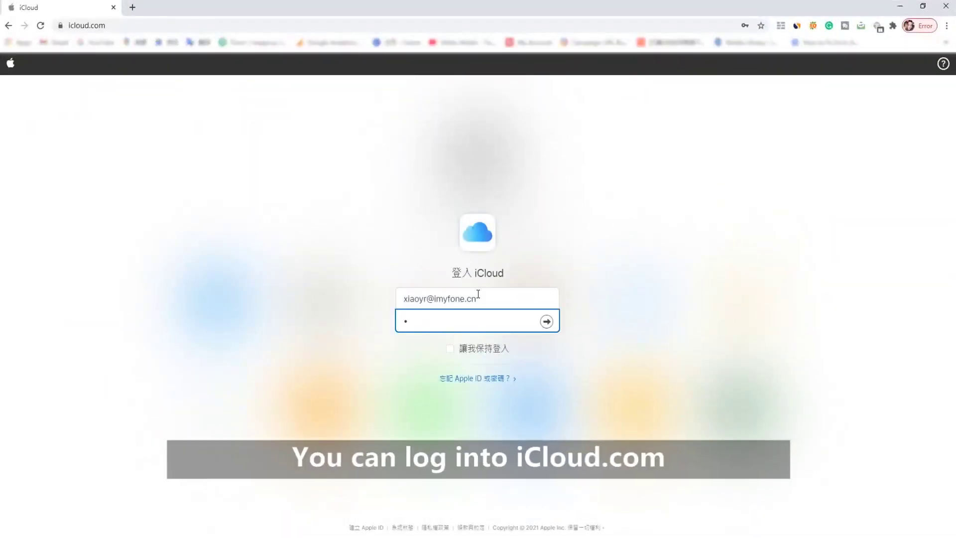
{"action": "type", "text": "•••••••"}
{"action": "key", "text": "Return"}
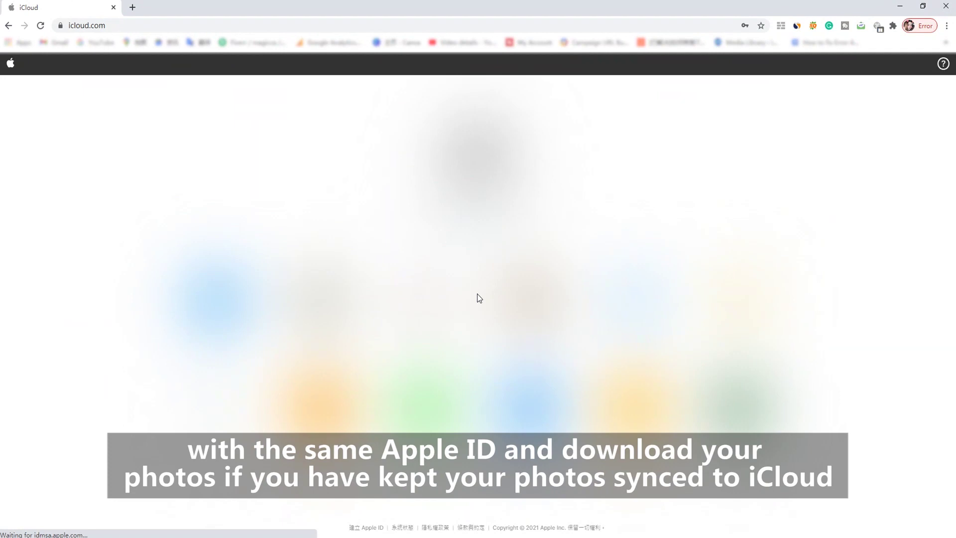
{"action": "left_click_drag", "start_coordinate": [281, 65], "coordinate": [293, 82]}
{"action": "left_click", "coordinate": [518, 330]}
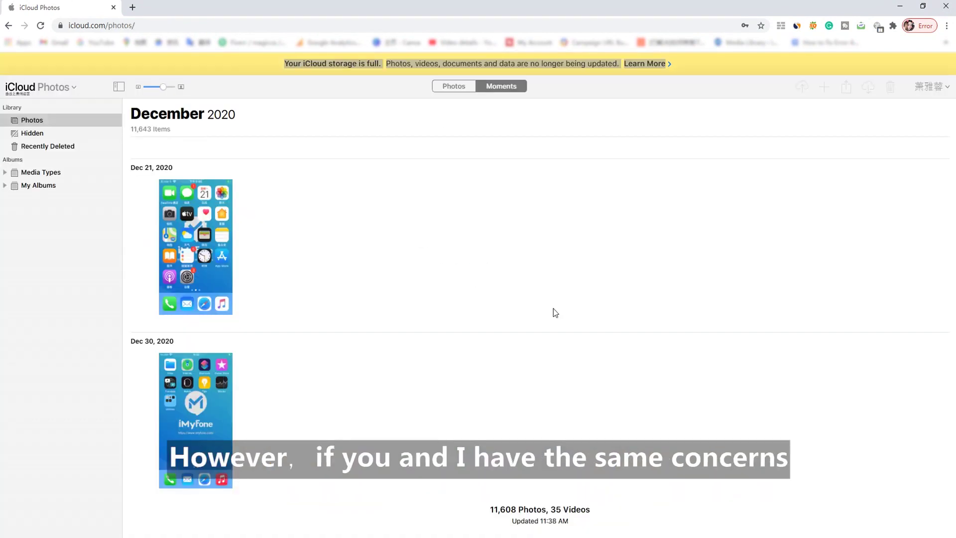
Step: Scroll back through the Moments view to the October–November 2020 photos
{"action": "scroll", "coordinate": [196, 271], "scroll_direction": "up", "scroll_amount": 4}
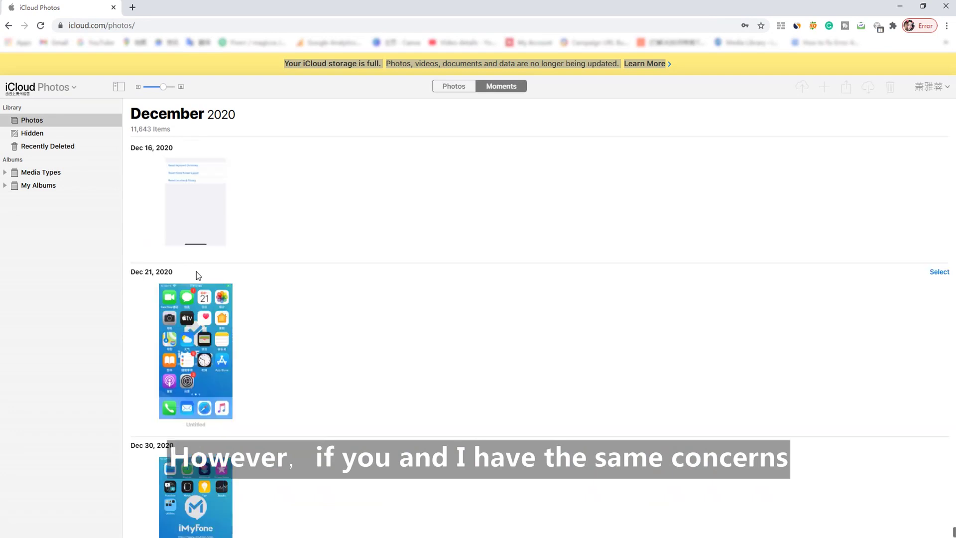
{"action": "scroll", "coordinate": [196, 270], "scroll_direction": "up", "scroll_amount": 3}
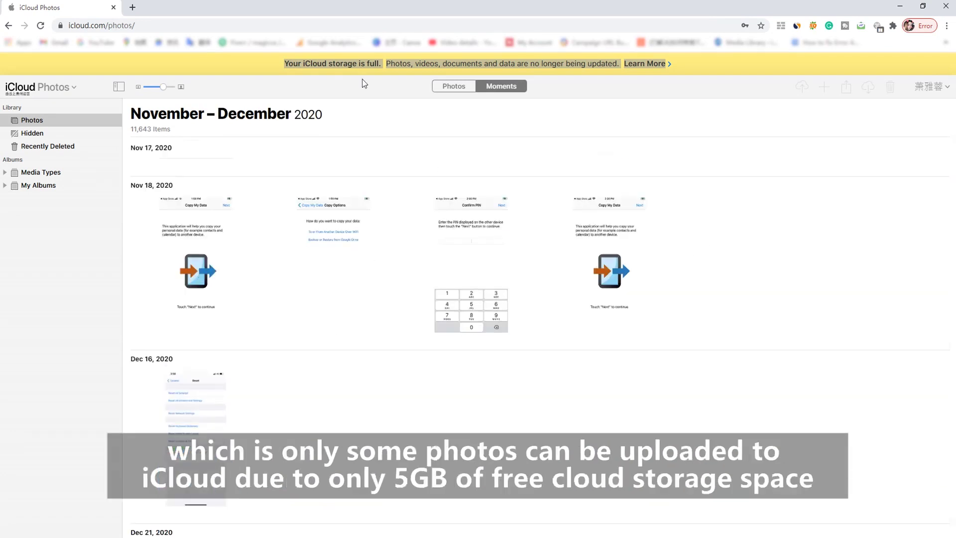
{"action": "scroll", "coordinate": [361, 211], "scroll_direction": "up", "scroll_amount": 4}
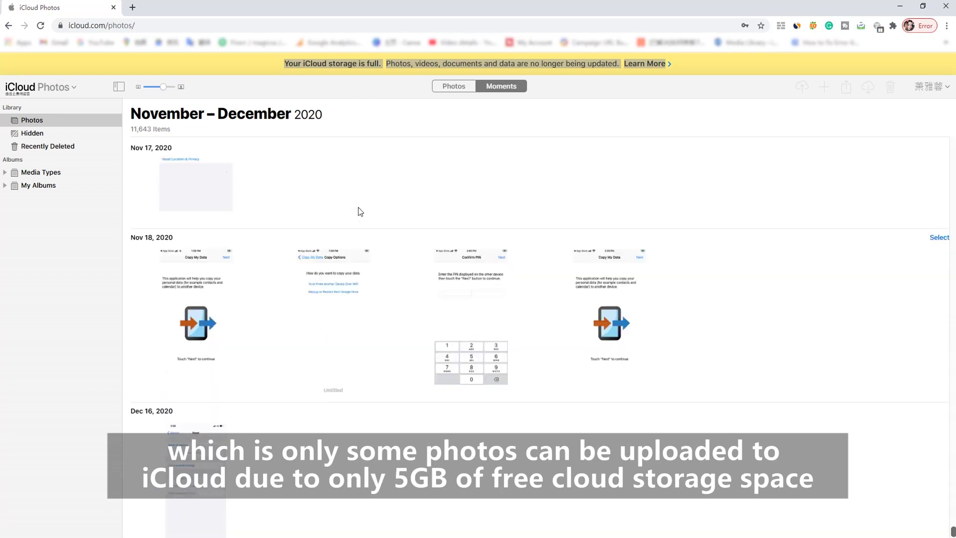
{"action": "scroll", "coordinate": [361, 212], "scroll_direction": "up", "scroll_amount": 4}
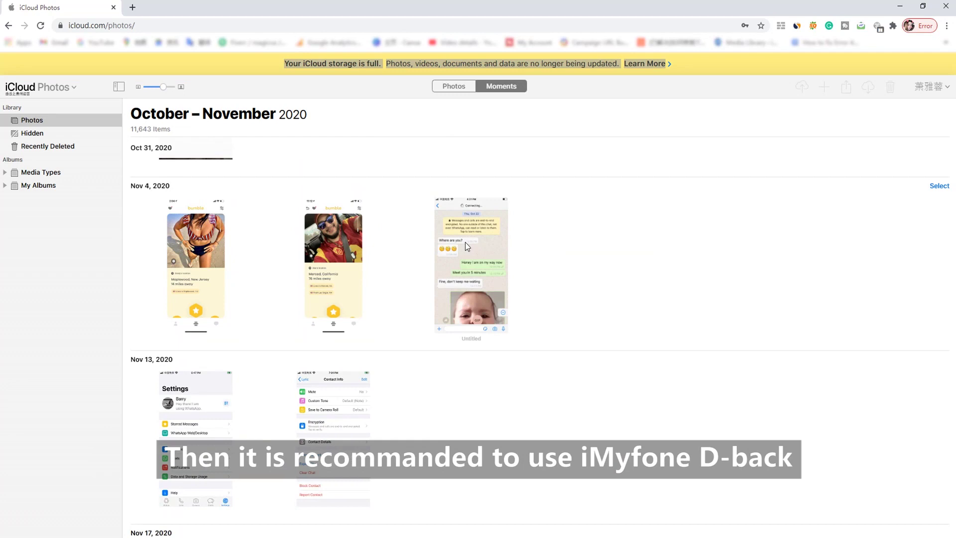
{"action": "scroll", "coordinate": [465, 244], "scroll_direction": "up", "scroll_amount": 2}
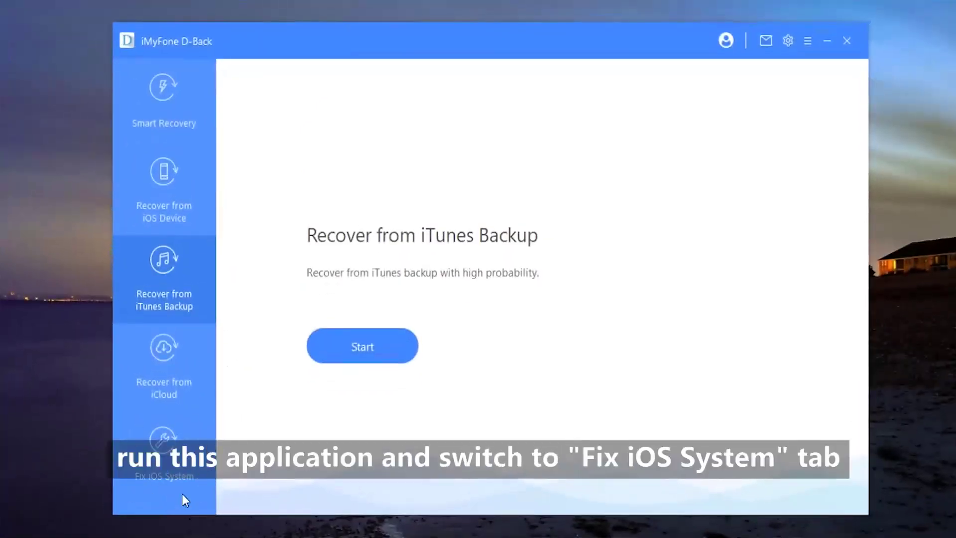
Step: Switch to Fix iOS System and choose the Standard Mode repair
{"action": "left_click", "coordinate": [164, 457]}
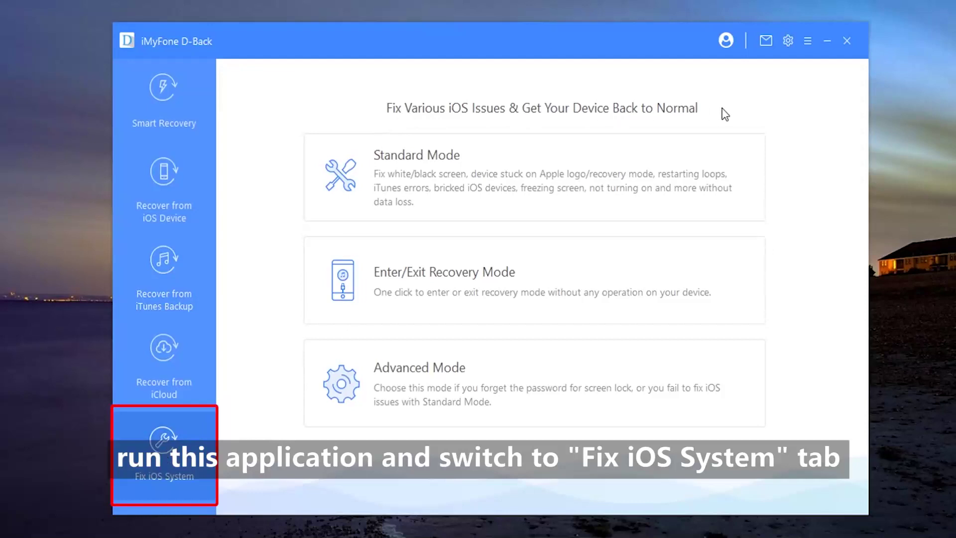
{"action": "left_click", "coordinate": [560, 186]}
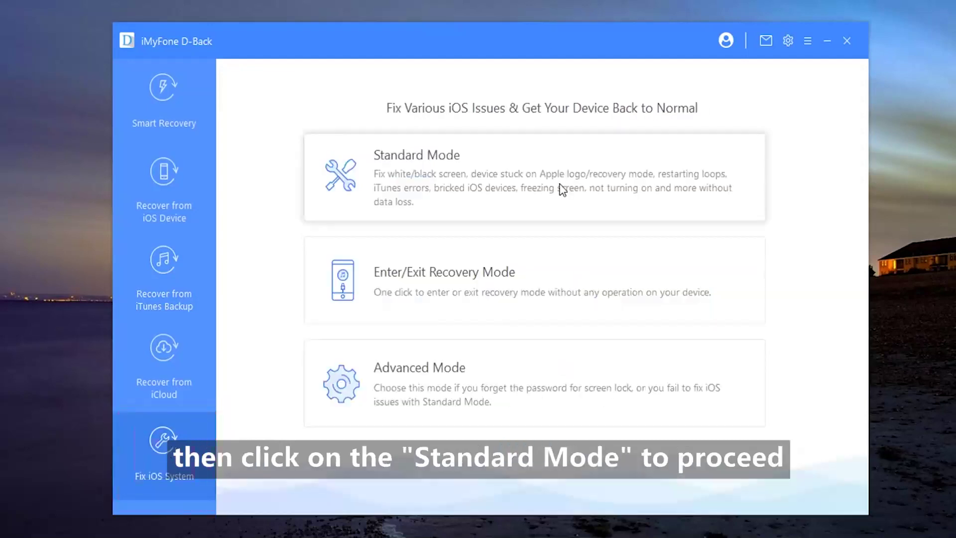
{"action": "left_click", "coordinate": [561, 187]}
{"action": "left_click", "coordinate": [562, 189]}
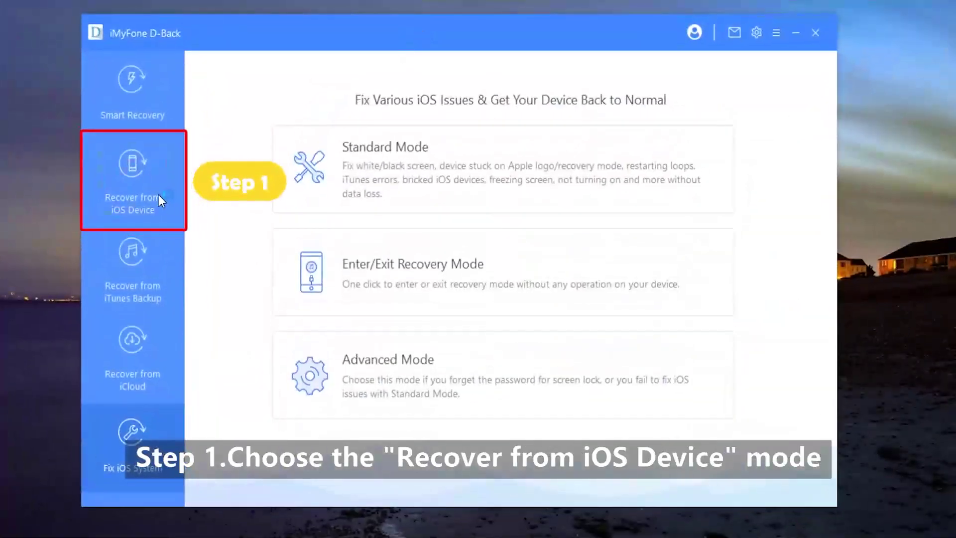
Step: Using Recover from iOS Device, scan the connected iPhone 7 with only App Photos selected
{"action": "left_click", "coordinate": [159, 196]}
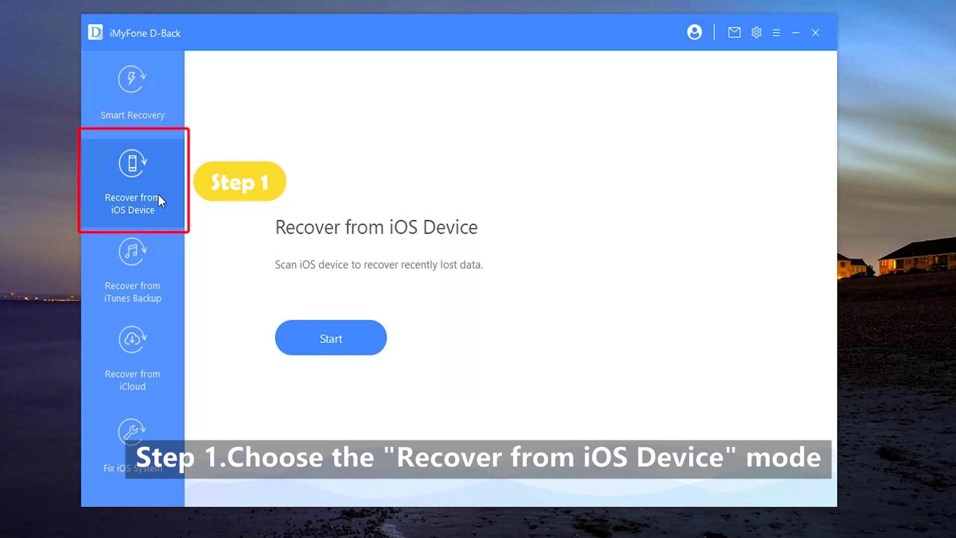
{"action": "left_click", "coordinate": [367, 350]}
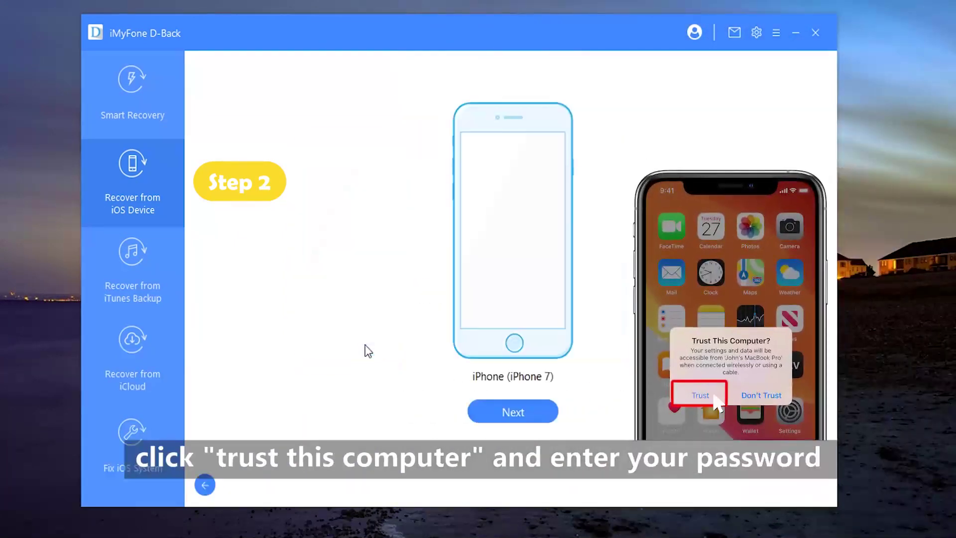
{"action": "left_click", "coordinate": [519, 417]}
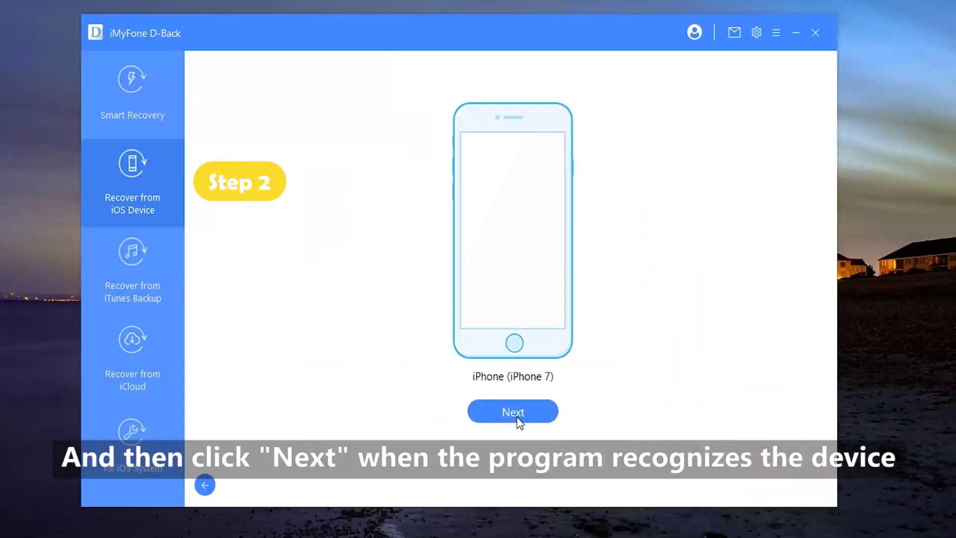
{"action": "left_click", "coordinate": [715, 81]}
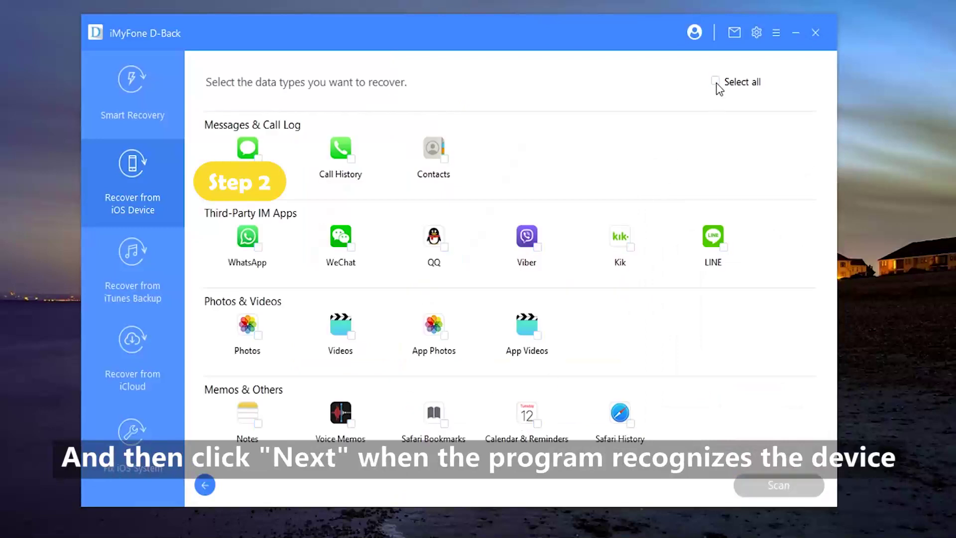
{"action": "left_click", "coordinate": [444, 335]}
{"action": "left_click", "coordinate": [797, 493]}
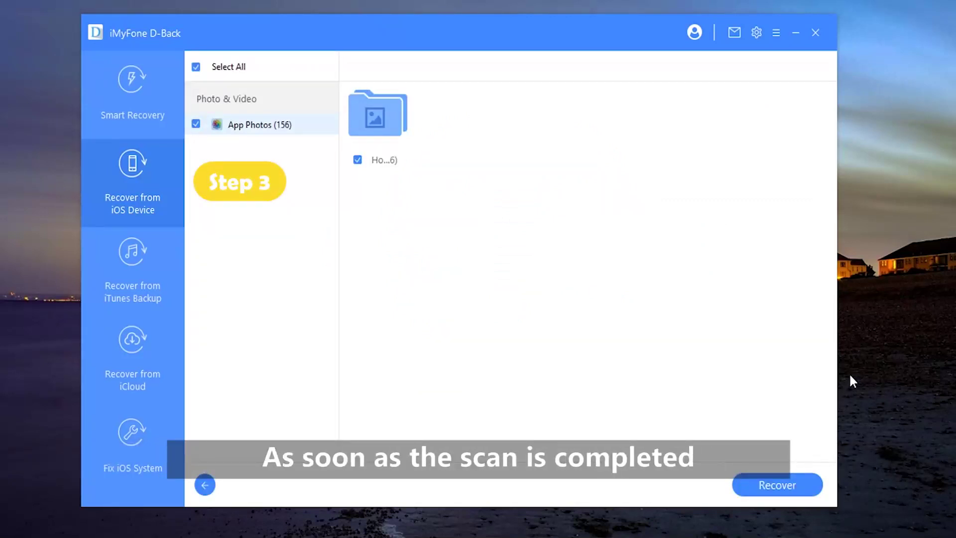
Step: Recover the 156 App Photos to the default location and open the dated folder's Photos subfolder
{"action": "left_click", "coordinate": [766, 484]}
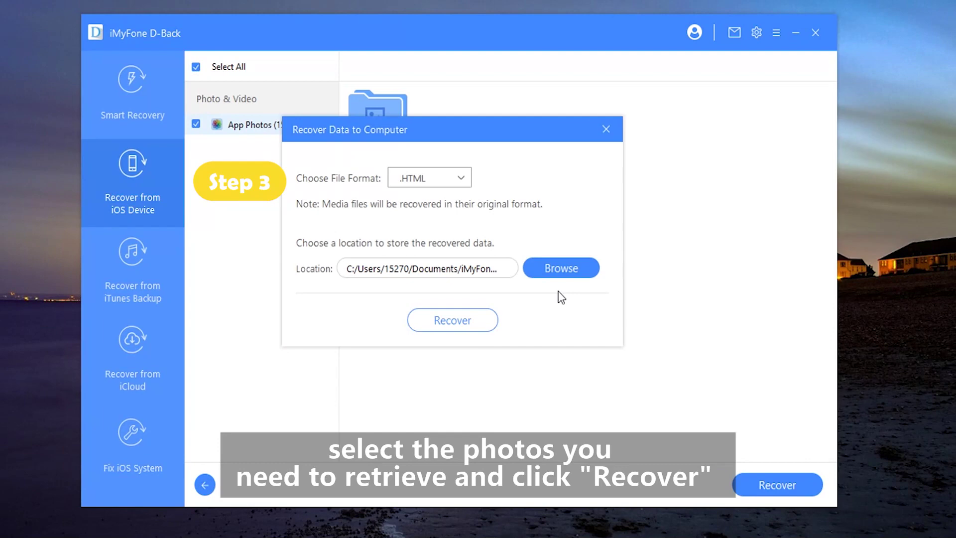
{"action": "left_click", "coordinate": [465, 320]}
{"action": "left_click", "coordinate": [646, 61]}
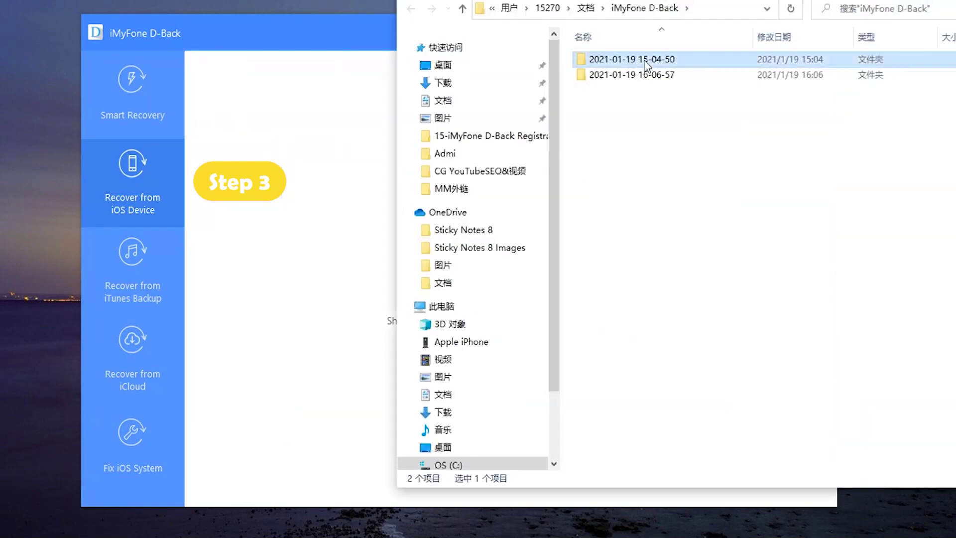
{"action": "double_click", "coordinate": [646, 64]}
{"action": "double_click", "coordinate": [631, 72]}
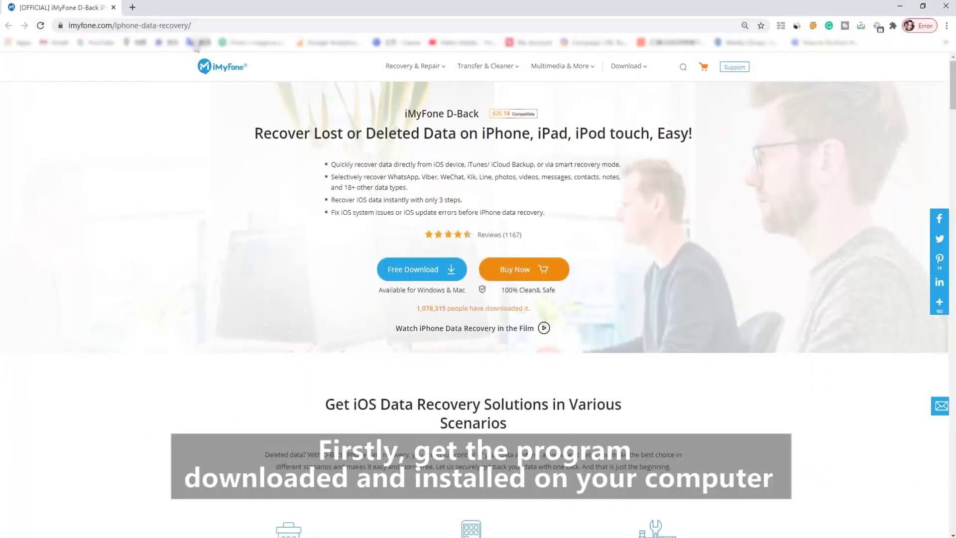
Step: Review the Free Download option on the imyfone.com/iphone-data-recovery page
{"action": "mouse_move", "coordinate": [426, 281]}
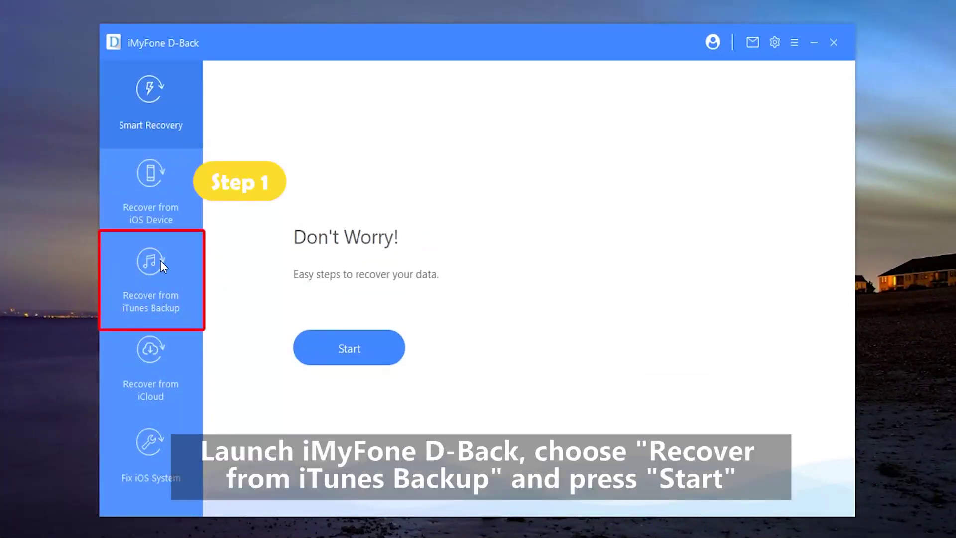
Step: Choose the iPhone 11 (13.5.1) iTunes backup and tick only Photos and App Photos
{"action": "left_click", "coordinate": [157, 301]}
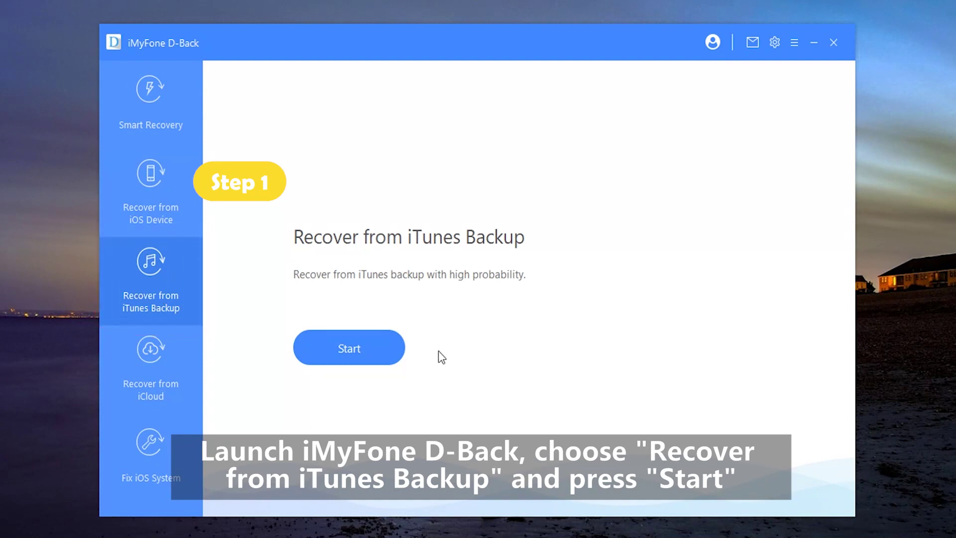
{"action": "left_click", "coordinate": [364, 349]}
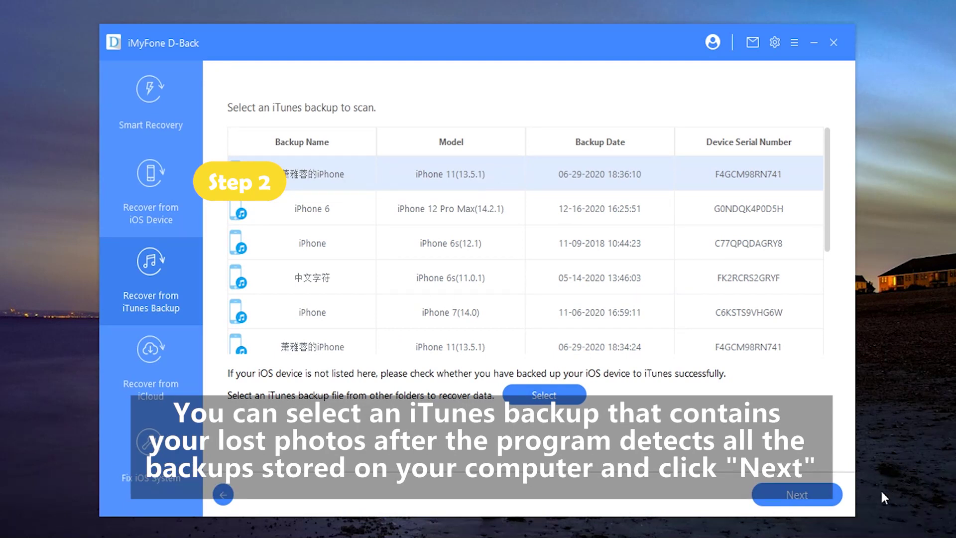
{"action": "left_click", "coordinate": [830, 503]}
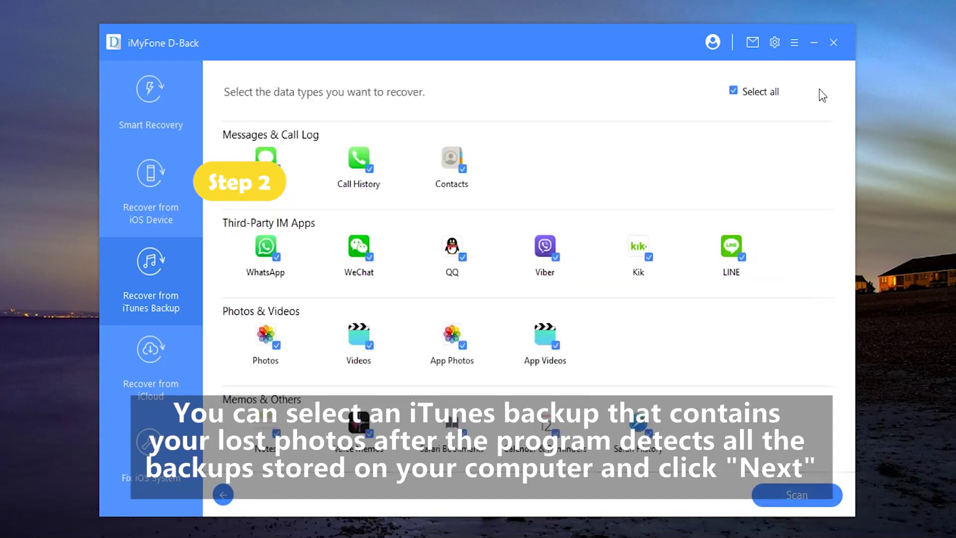
{"action": "left_click", "coordinate": [734, 91]}
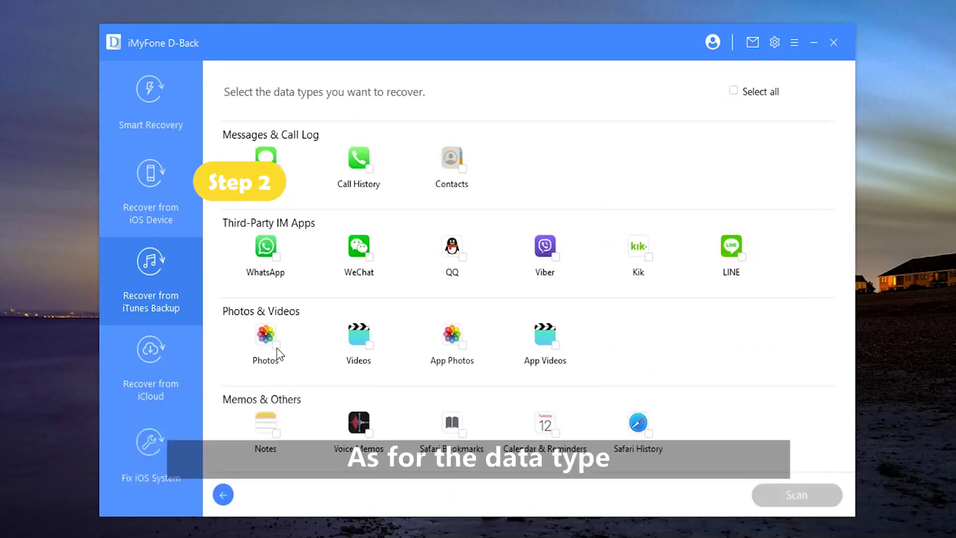
{"action": "left_click", "coordinate": [277, 347]}
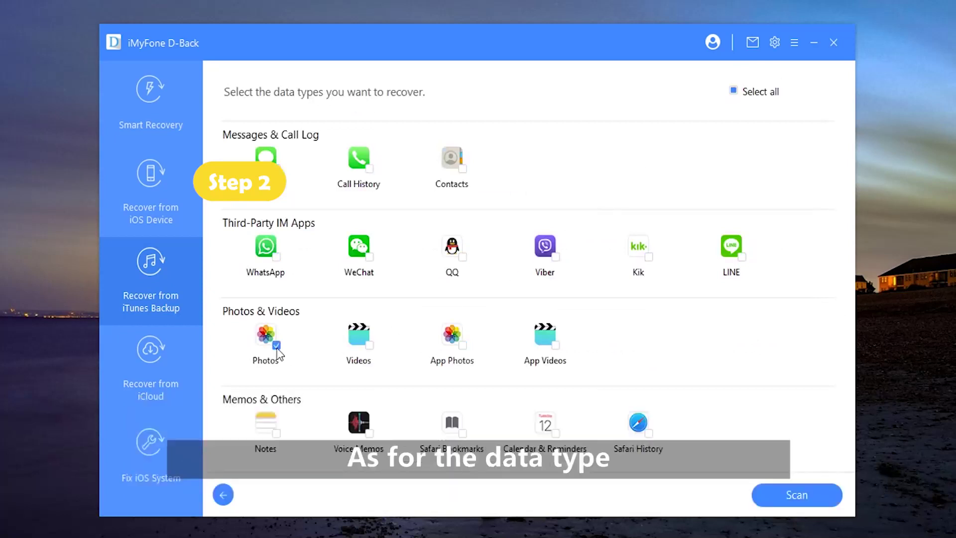
{"action": "left_click", "coordinate": [465, 348]}
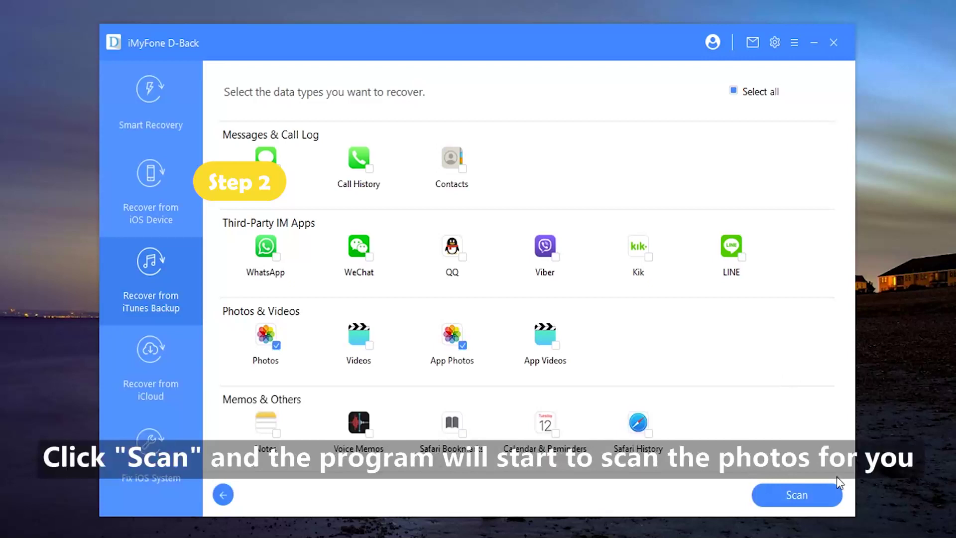
Step: Scan the iPhone 11 backup, recover its 18 photos to the computer, and open the Photos folder
{"action": "left_click", "coordinate": [794, 494]}
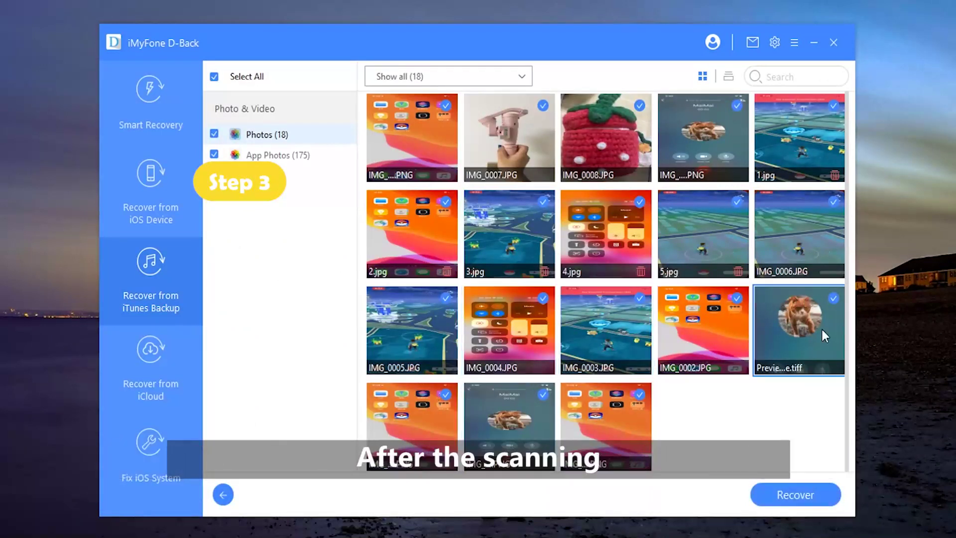
{"action": "left_click", "coordinate": [804, 497]}
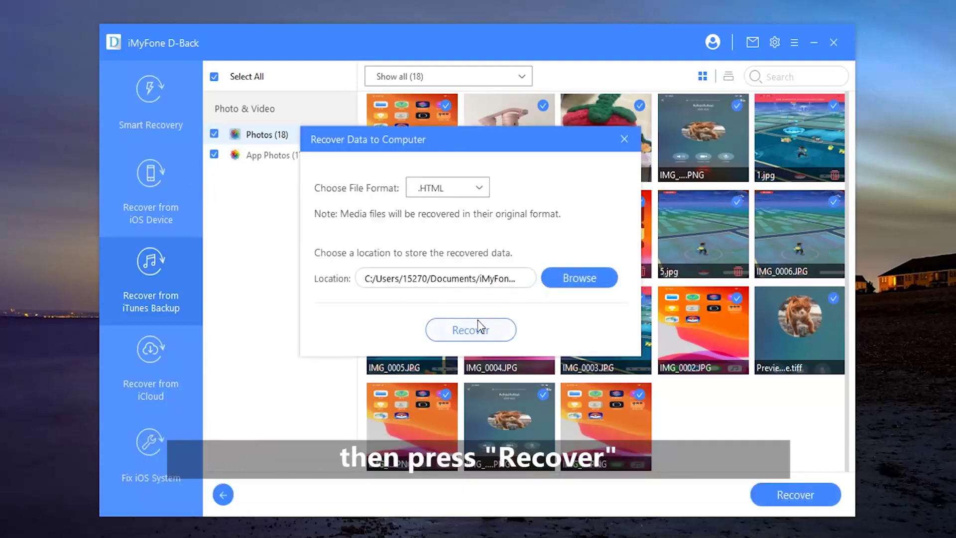
{"action": "left_click", "coordinate": [475, 335]}
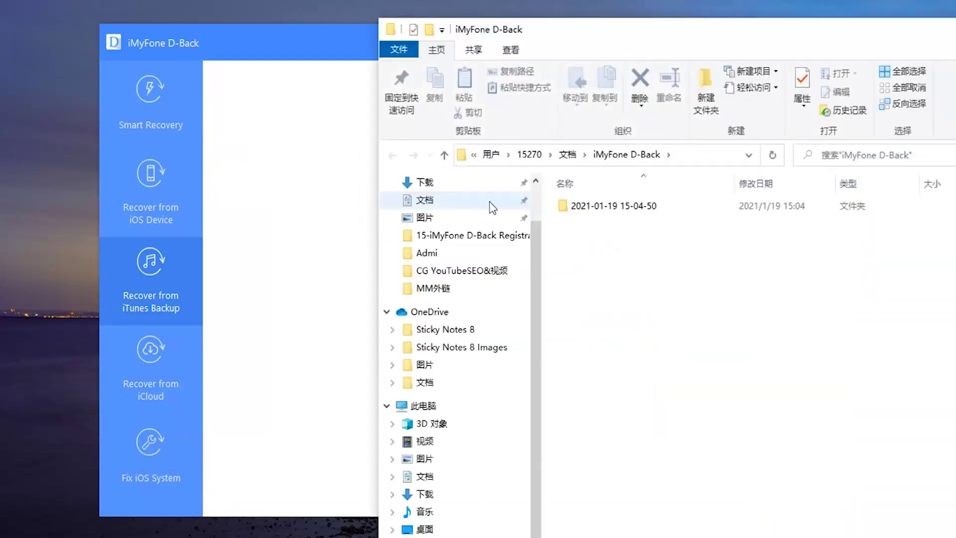
{"action": "double_click", "coordinate": [596, 222]}
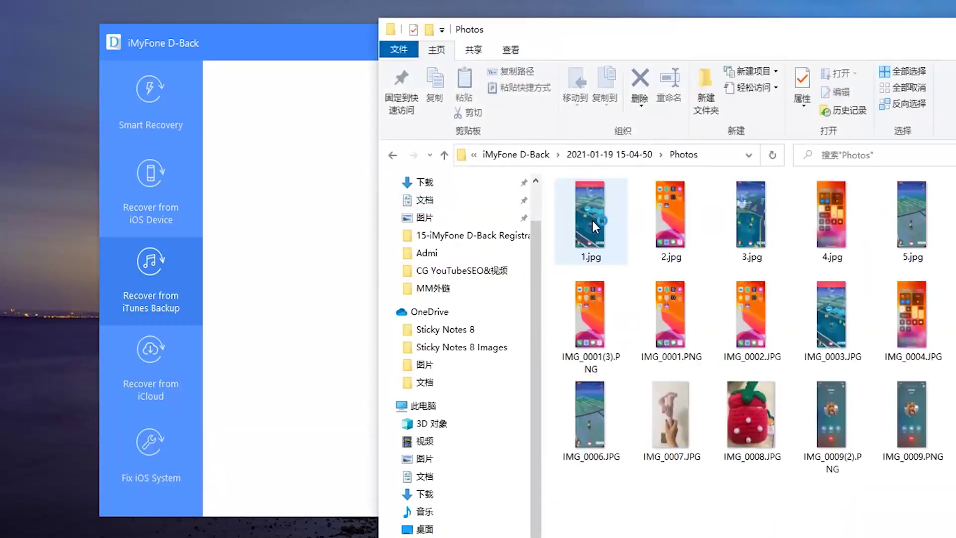